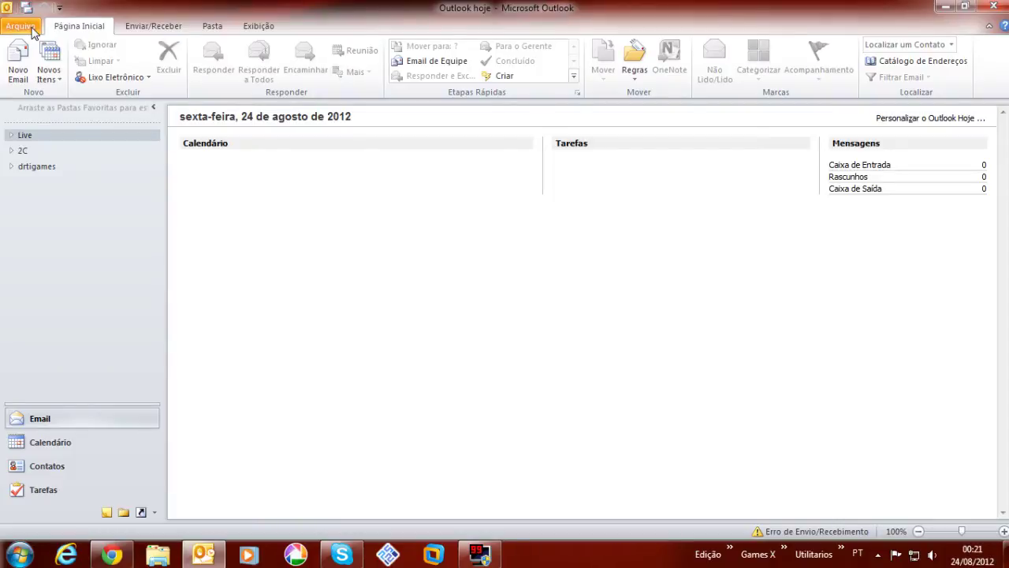
Expand the Live mailbox's folder list and open the email account settings.
left_click(11, 136)
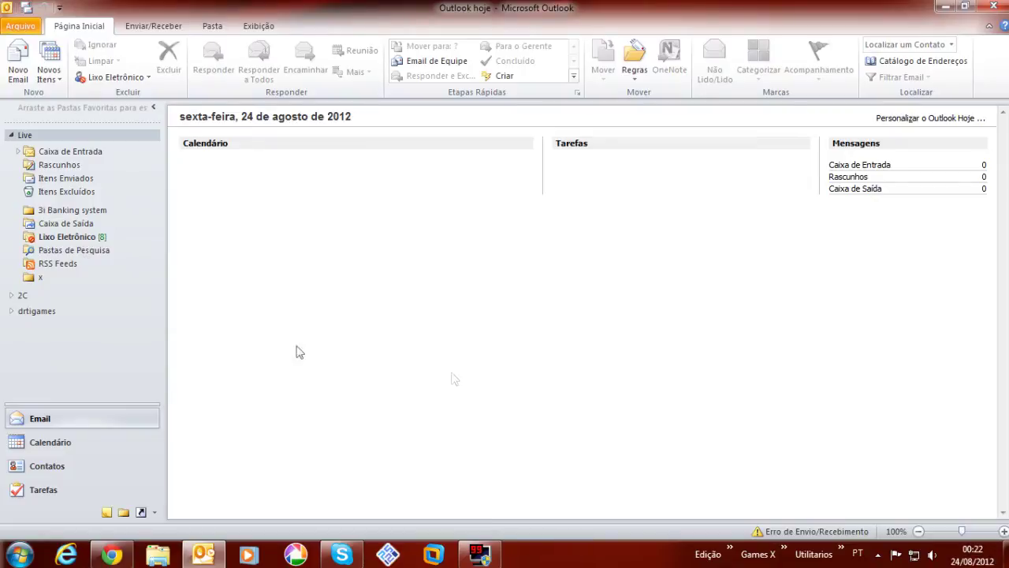
left_click(20, 26)
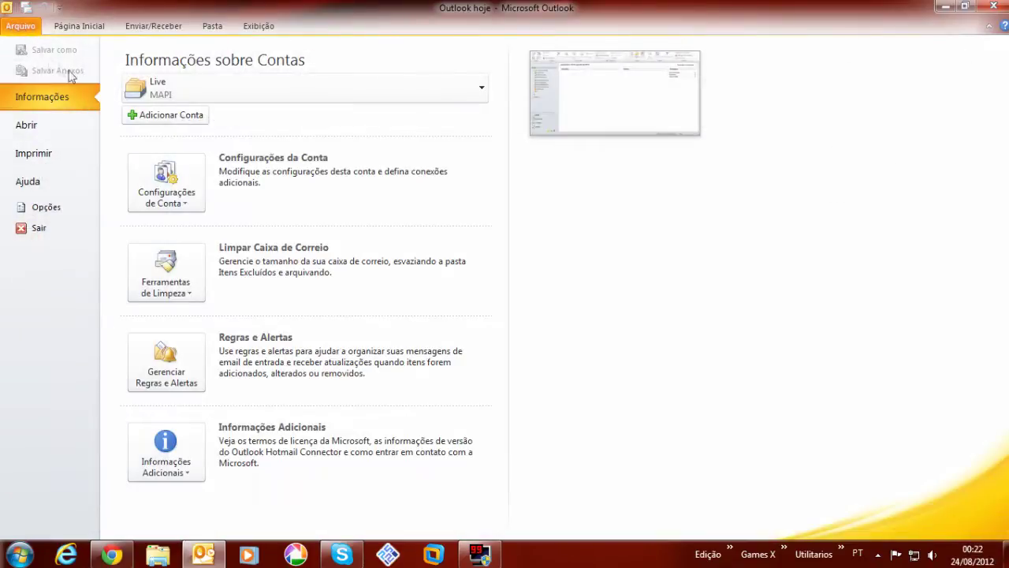
left_click(179, 197)
left_click(197, 229)
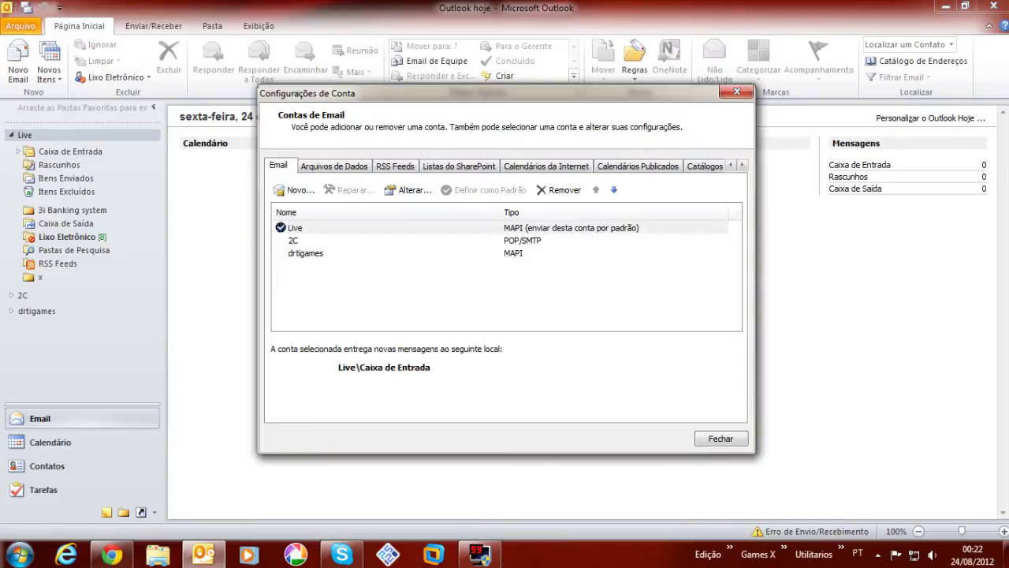
left_click(737, 93)
left_click(21, 26)
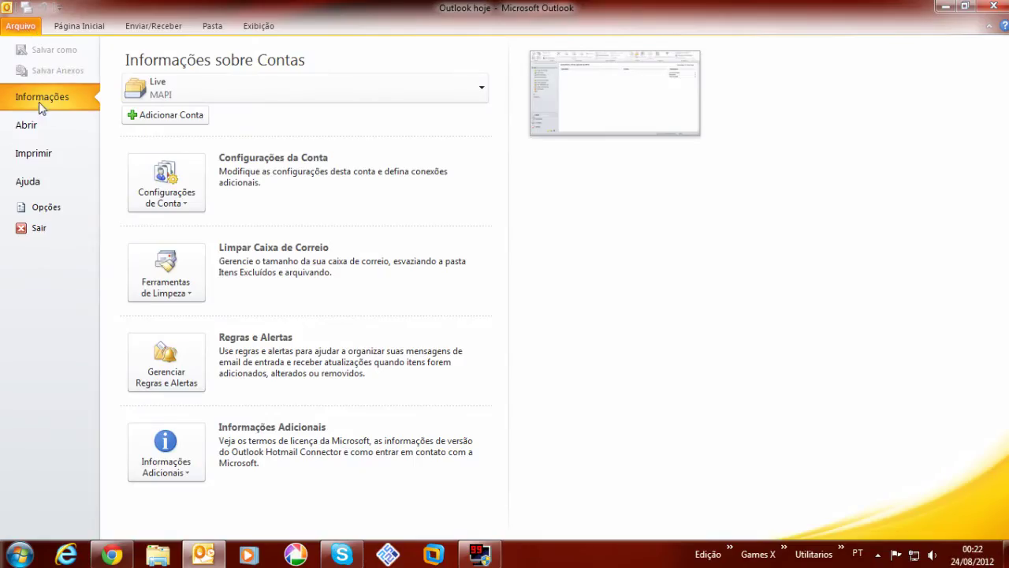
left_click(166, 188)
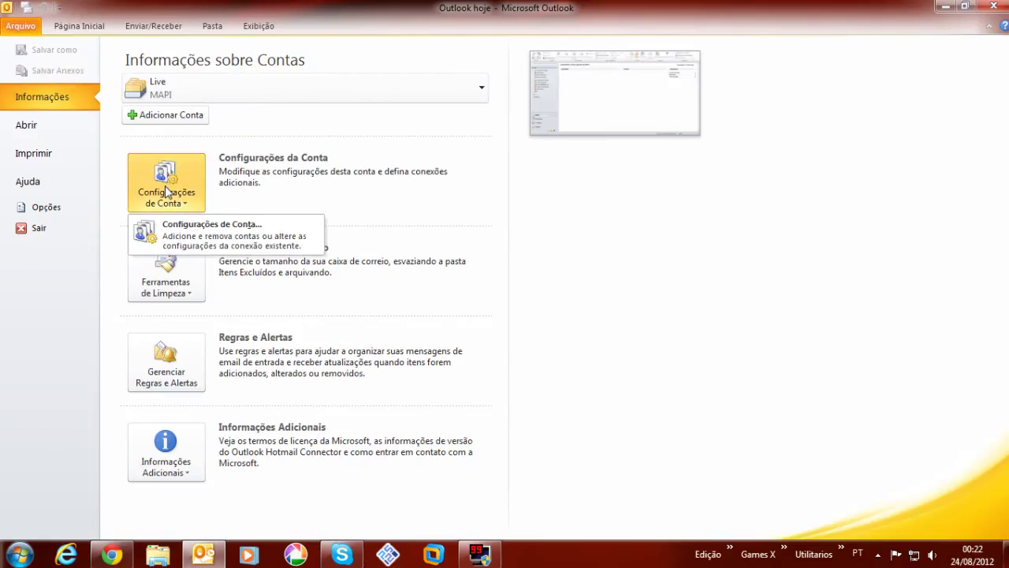
left_click(177, 236)
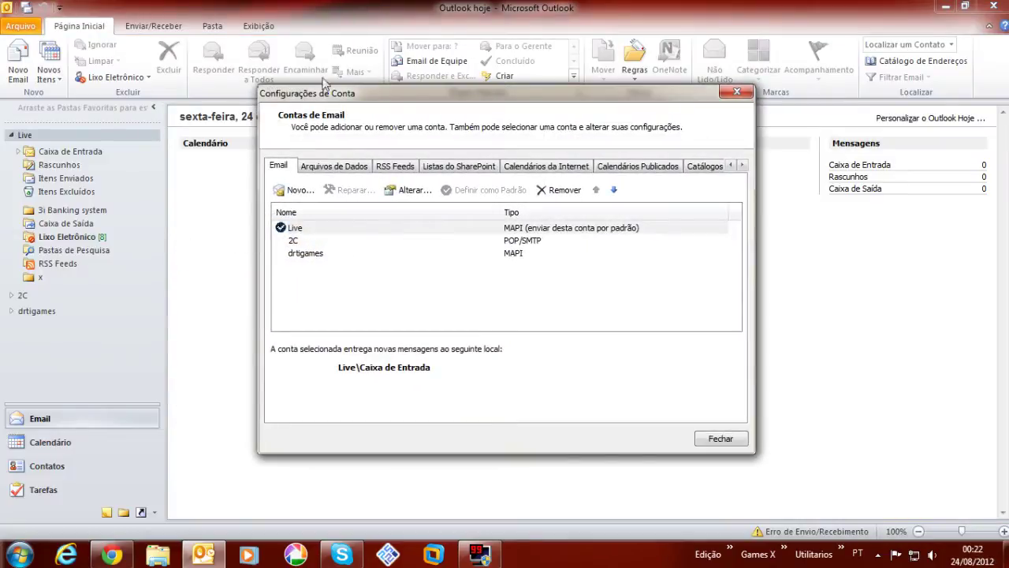
Go through the Live, 2C and drtigames entries in the list of email accounts.
left_click(295, 229)
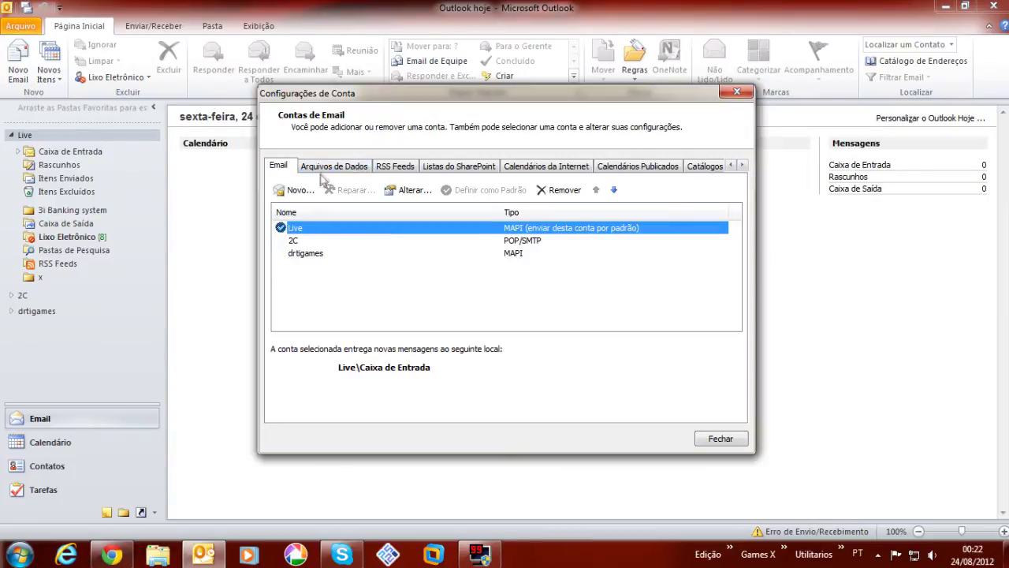
left_click(294, 240)
left_click(296, 253)
left_click(296, 228)
Examine the storage locations of the 2C, drtigames and Live data files in the account settings.
left_click(335, 167)
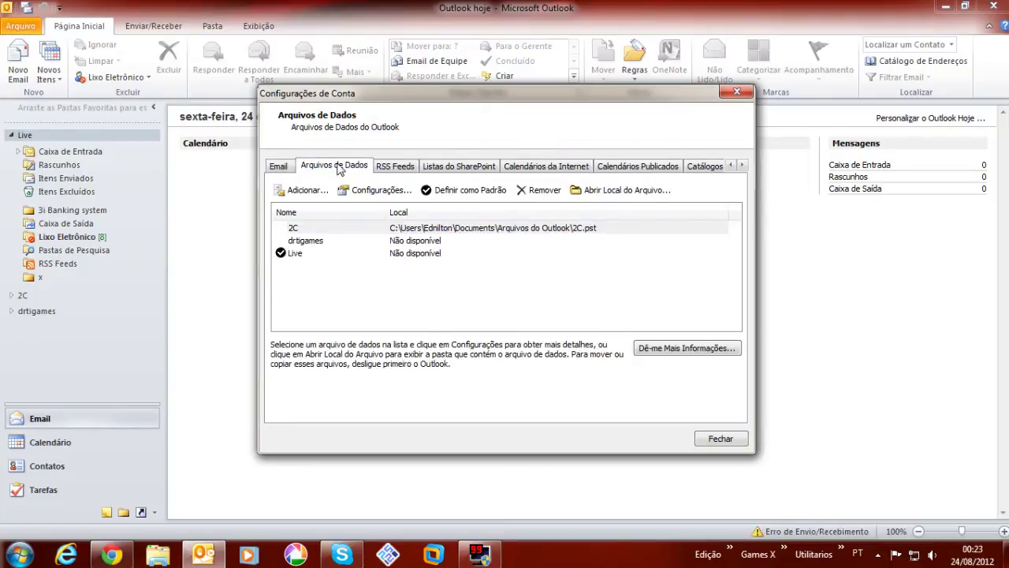
left_click(294, 227)
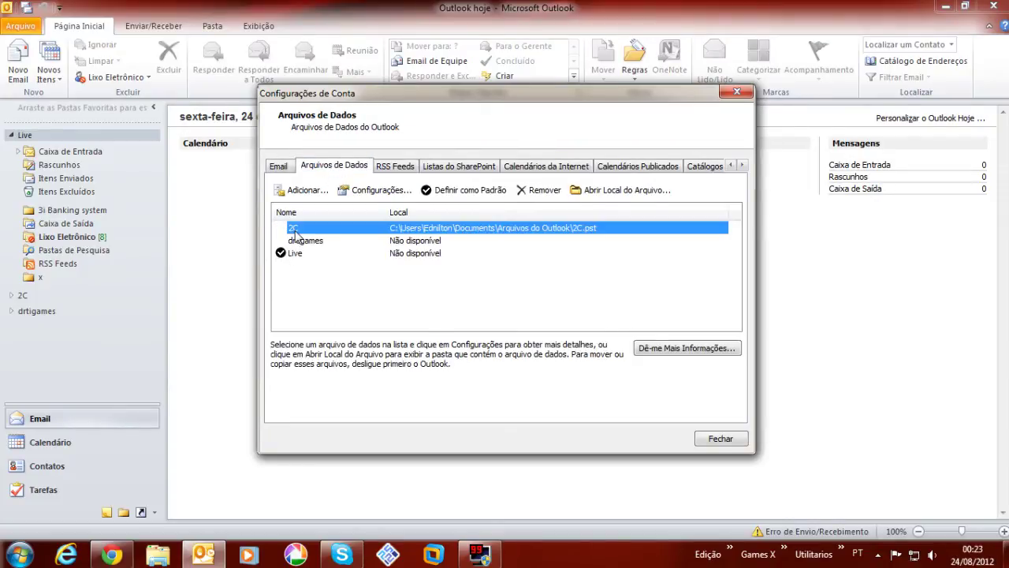
left_click(295, 252)
left_click(385, 243)
left_click(383, 254)
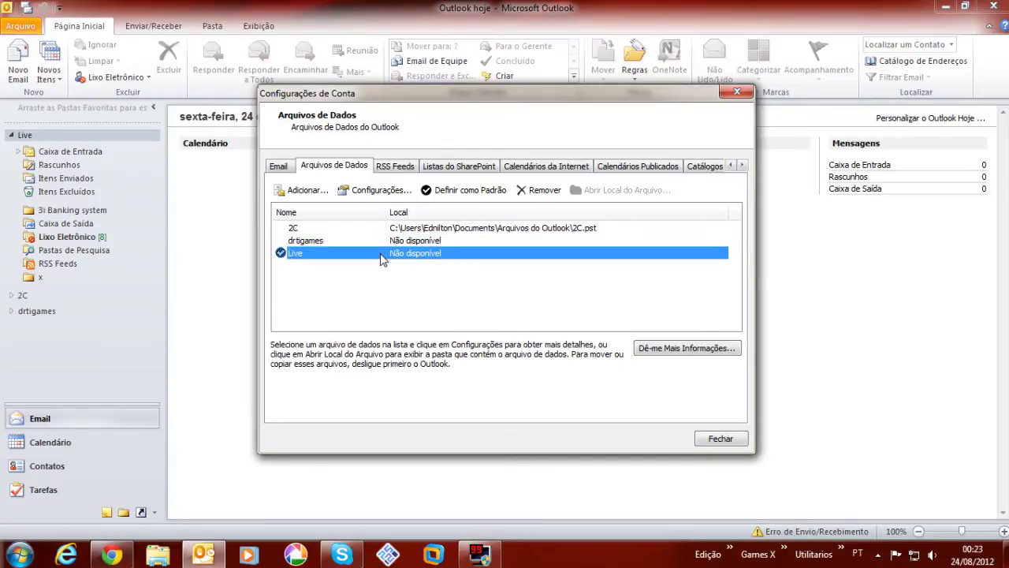
left_click(382, 241)
left_click(371, 228)
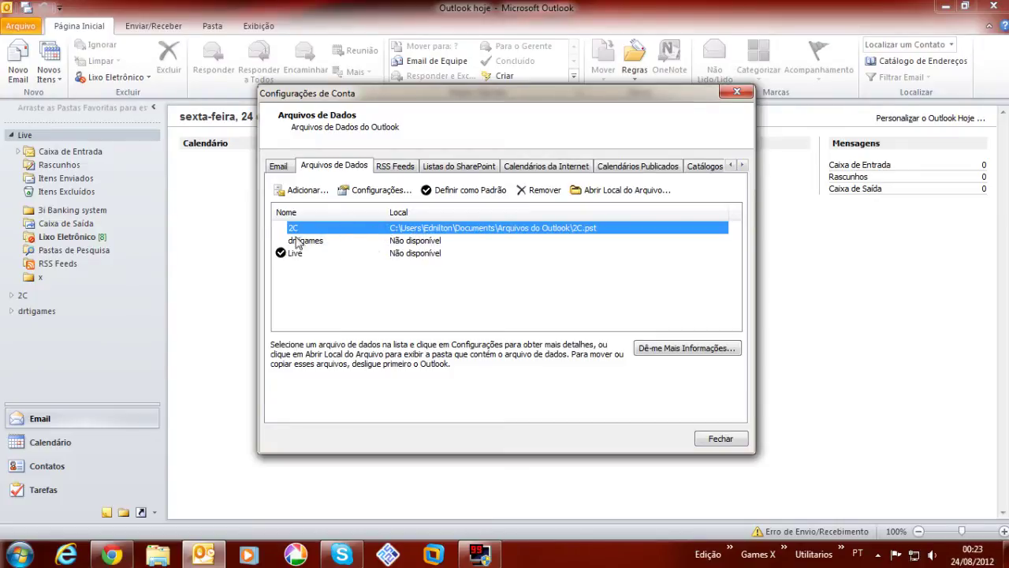
left_click(400, 242)
left_click(401, 254)
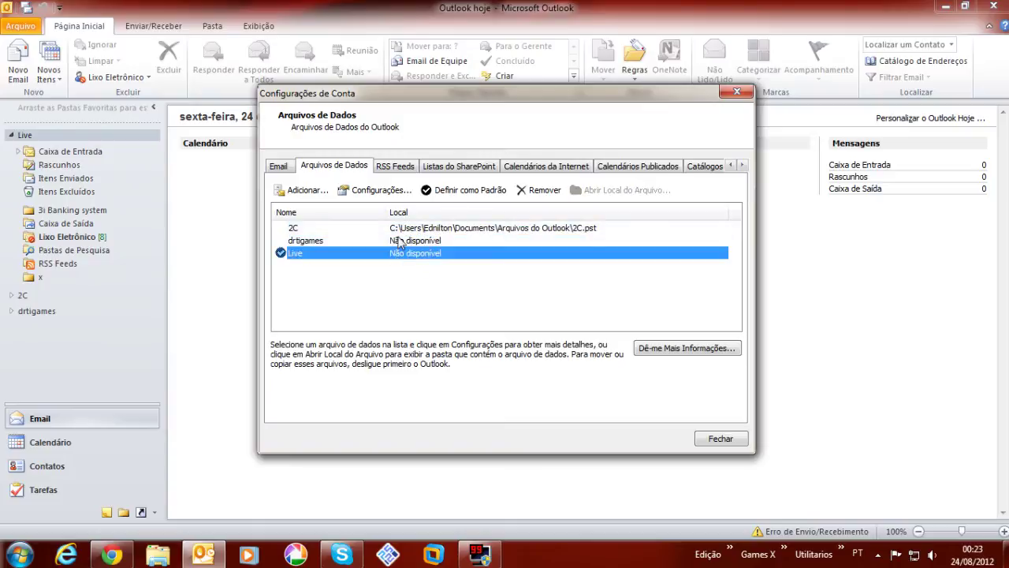
left_click(402, 242)
left_click(402, 229)
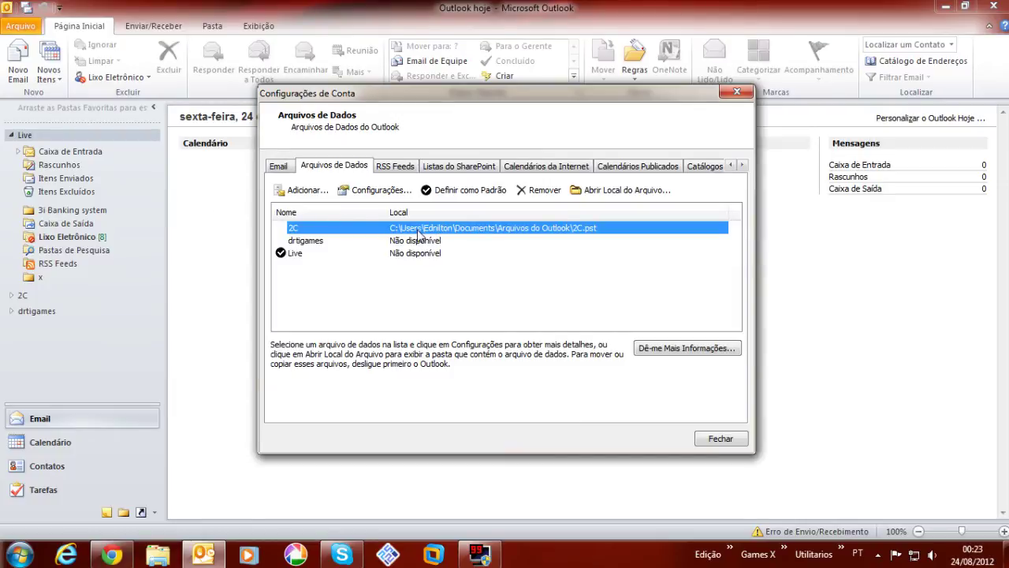
Open the folder holding the 2C data file, copy all four Outlook data files, and close the folder and account settings.
left_click(605, 192)
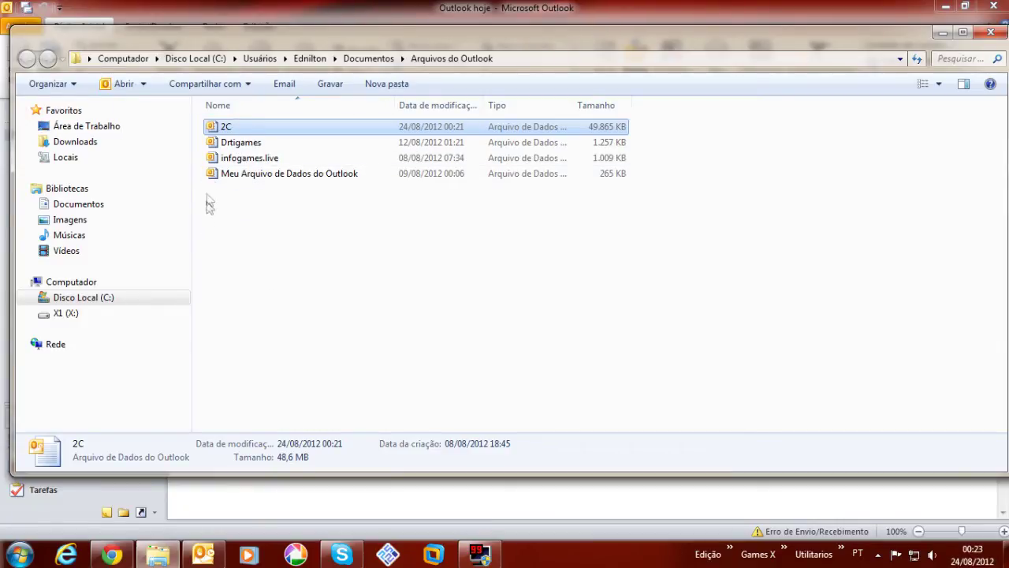
left_click_drag(223, 207, 273, 131)
right_click(272, 156)
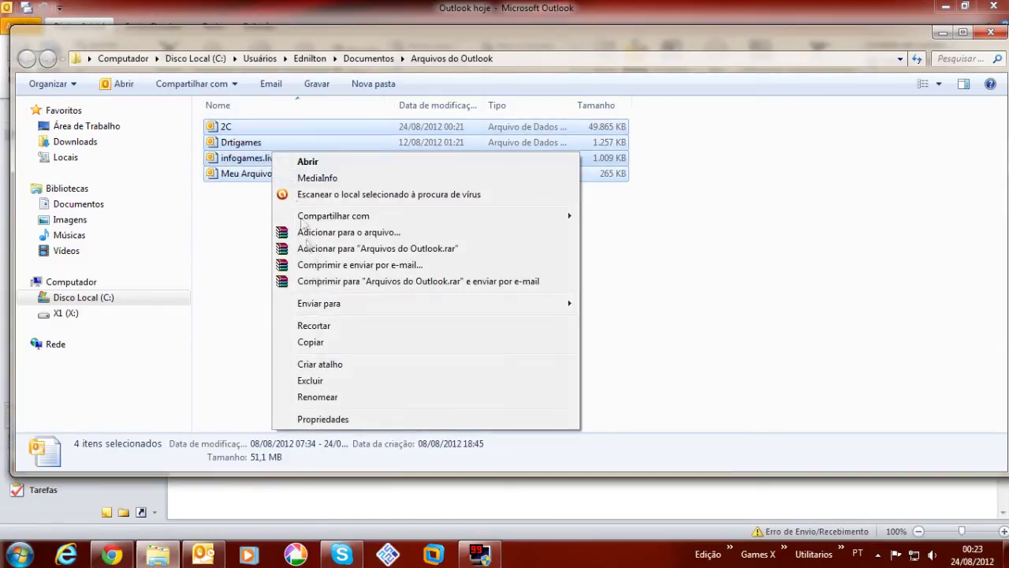
left_click(310, 342)
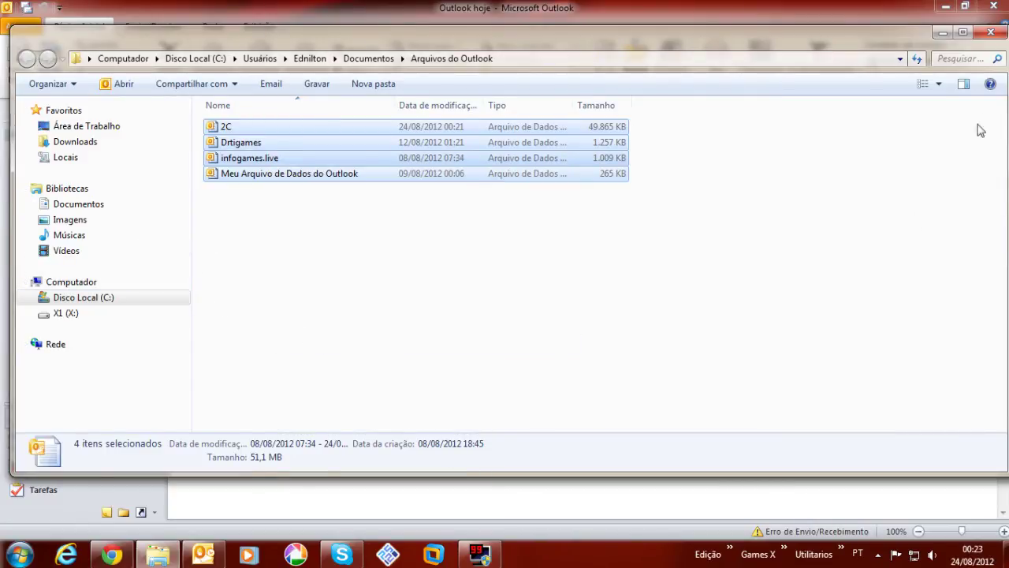
left_click(990, 35)
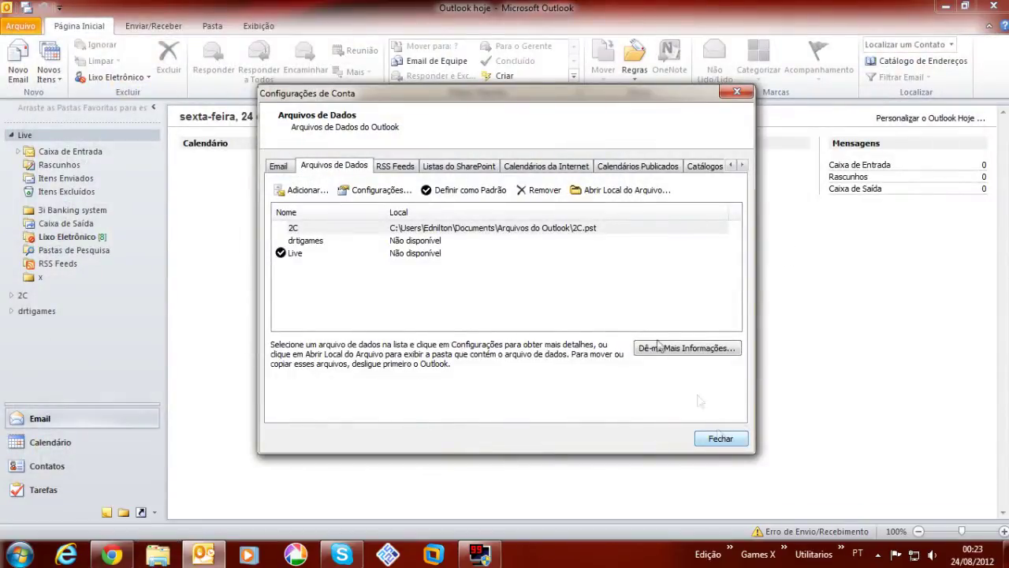
left_click(737, 95)
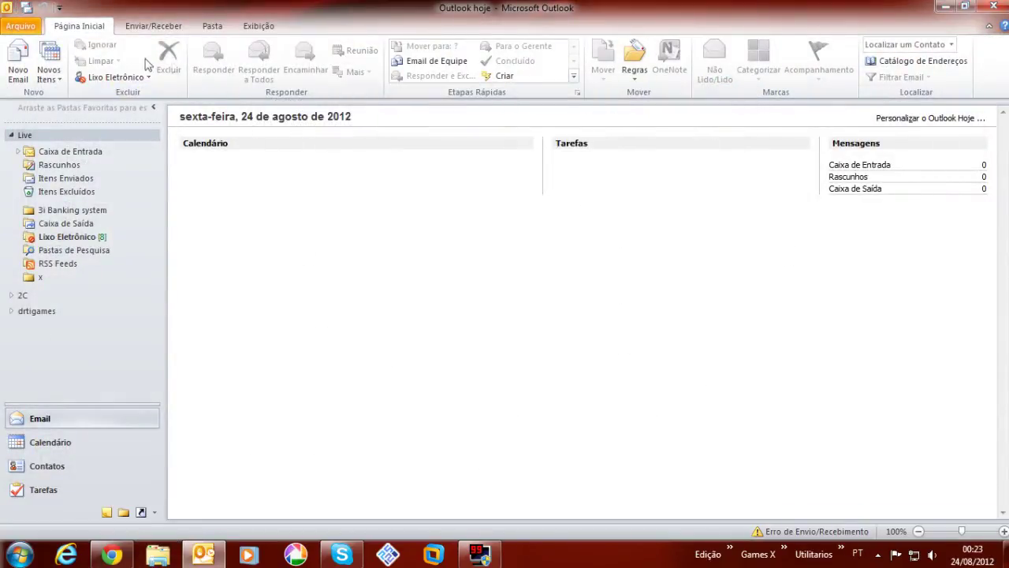
Start adding a new Internet email account with manually configured server settings.
left_click(22, 26)
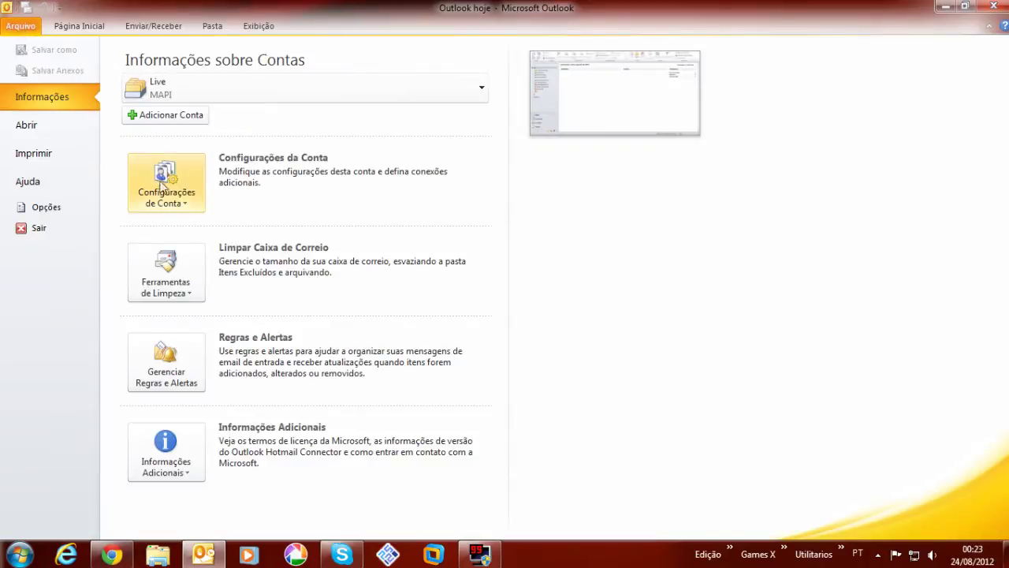
left_click(183, 119)
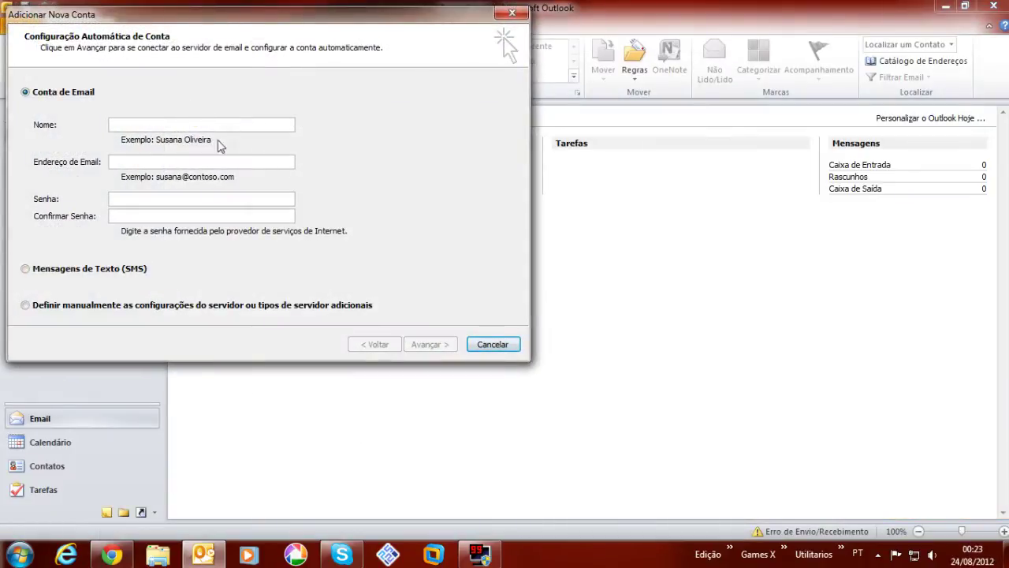
left_click(89, 305)
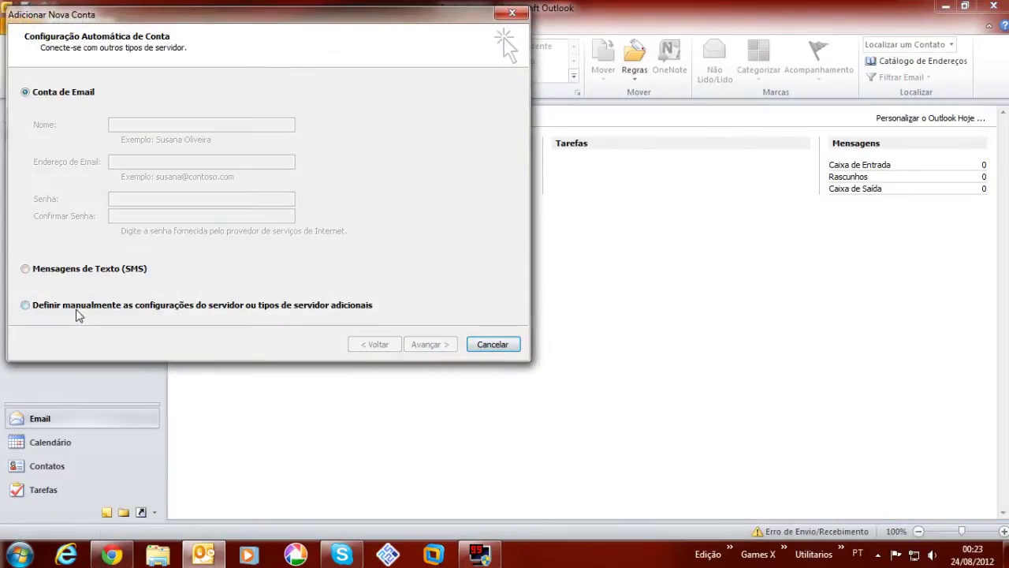
left_click(440, 349)
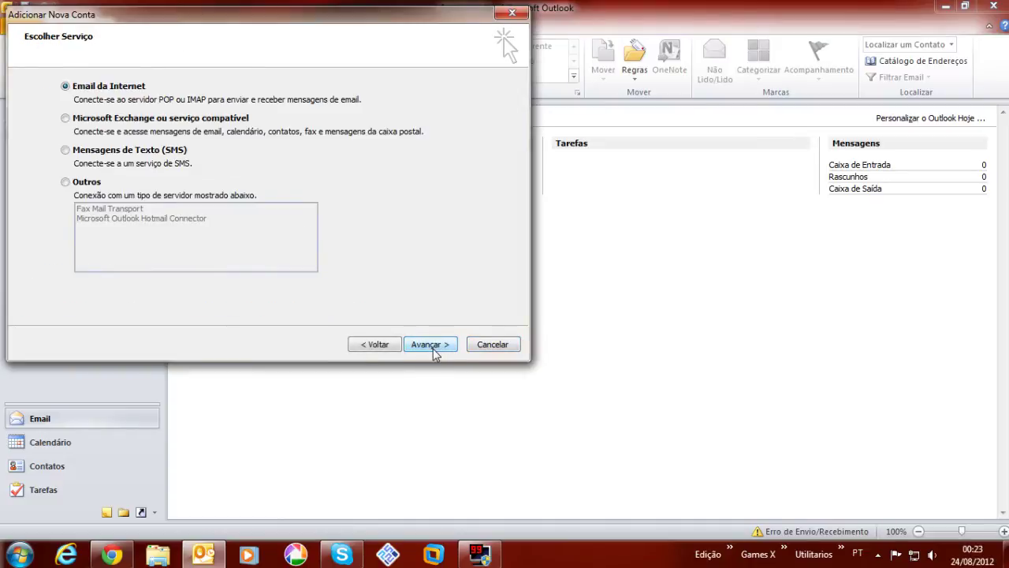
left_click(434, 350)
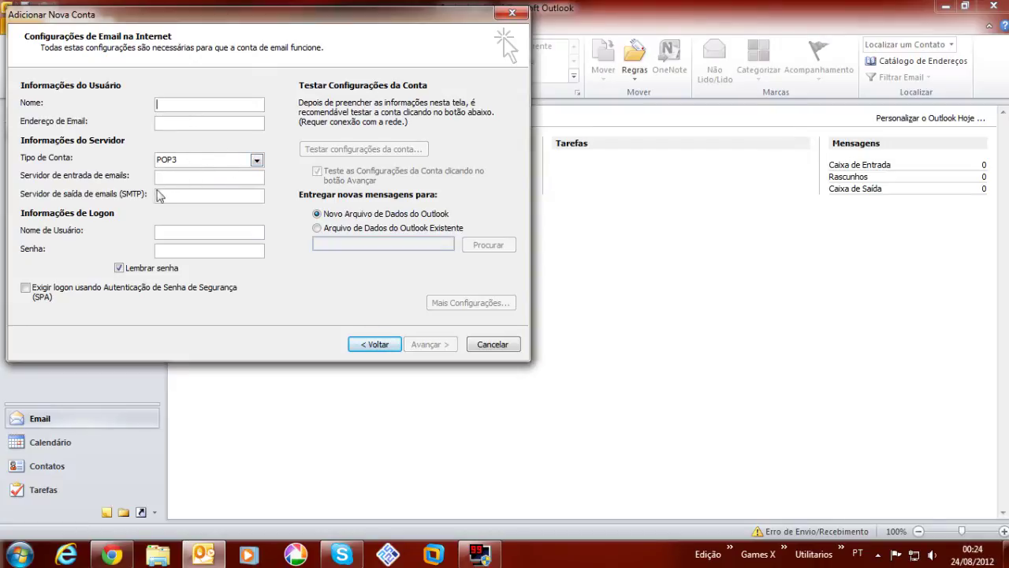
left_click(162, 177)
Choose delivery to an existing Outlook data file, browse to Arquivos do Outlook in Documents, and cancel the file selection.
left_click(317, 230)
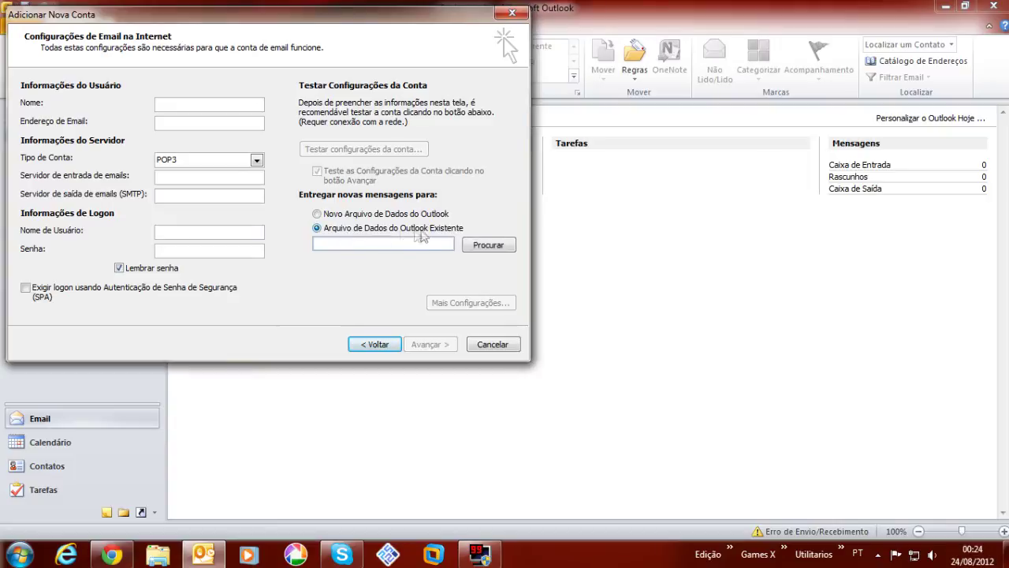
left_click(488, 245)
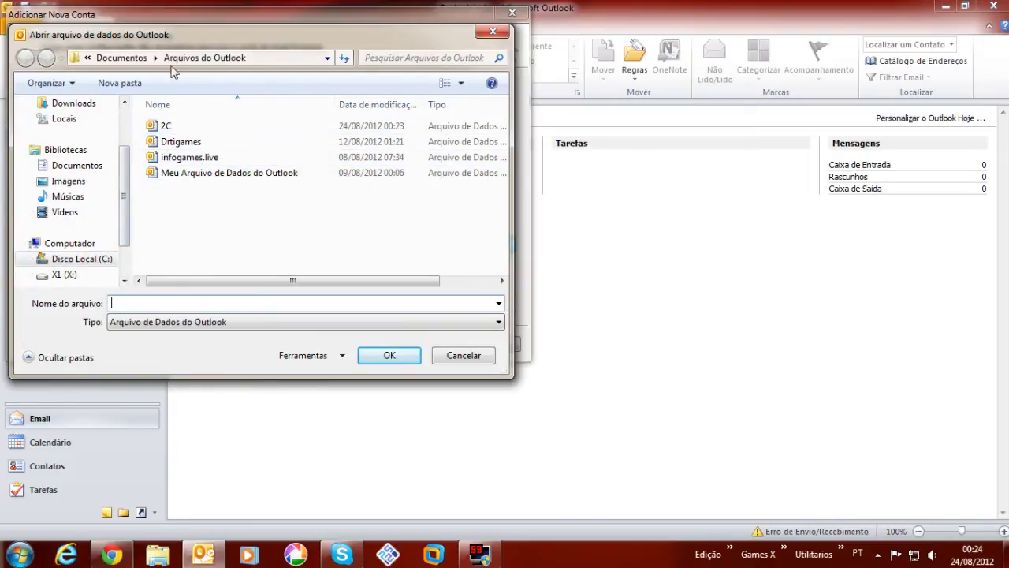
left_click(82, 167)
left_click(210, 228)
left_click(207, 201)
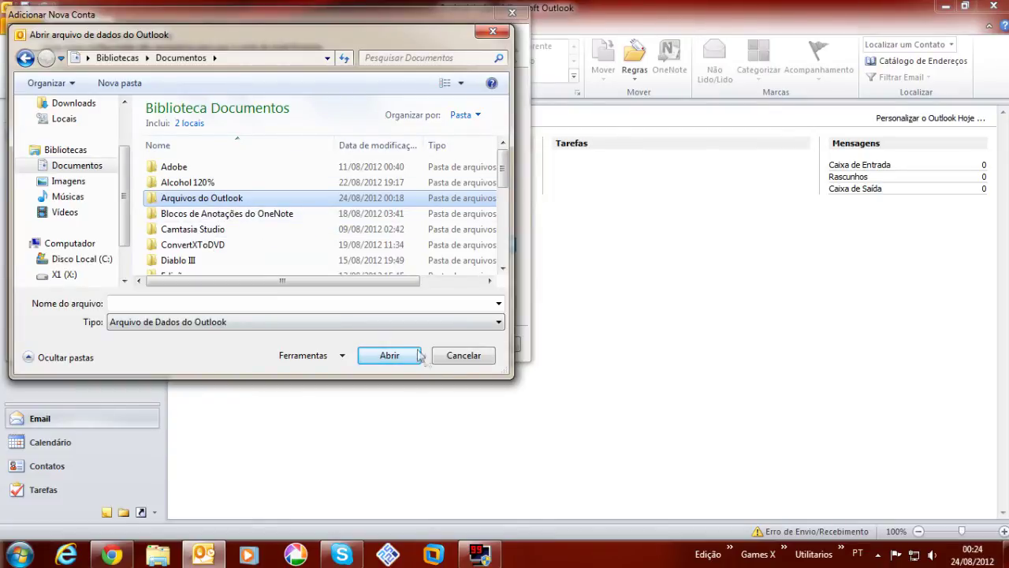
left_click(463, 355)
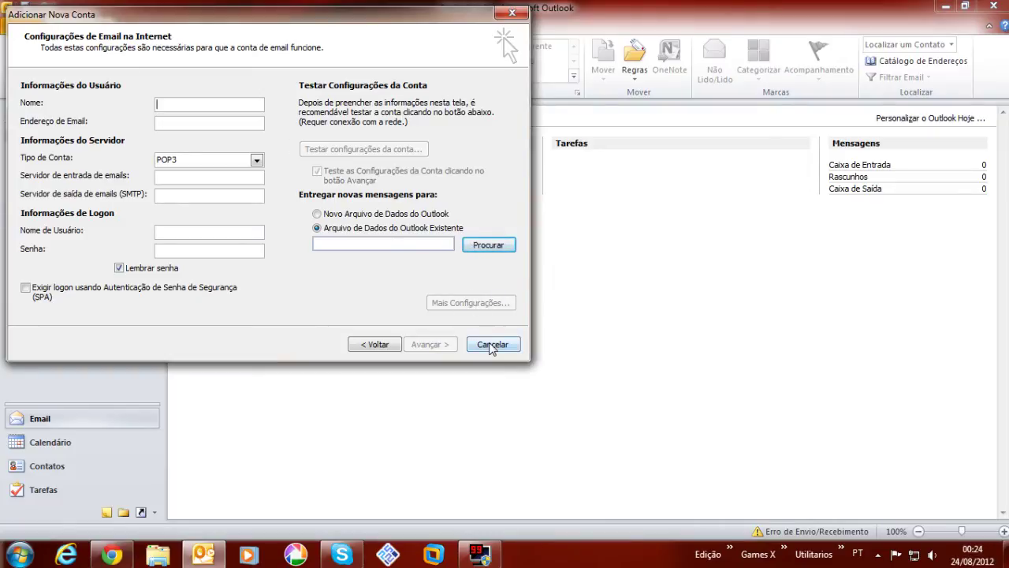
Fill in placeholder name, email, user name and account password, with incoming server sdsd and outgoing server dsds.
type("ass")
key("Tab")
type("sdsd")
key("Tab")
key("Tab")
type("sdsd")
key("Tab")
type("dsd")
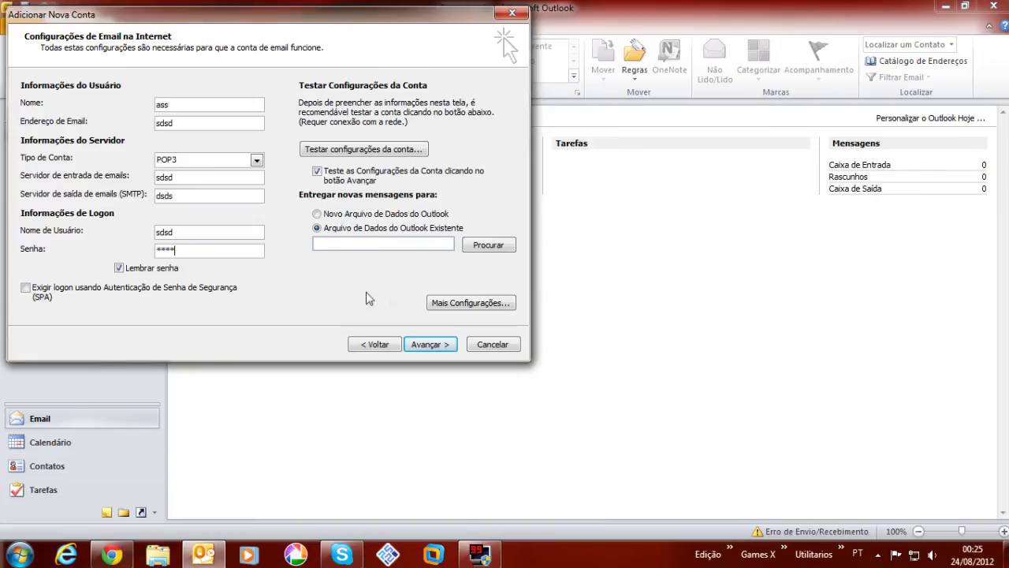
Try requiring outgoing (SMTP) server authentication and view the connection and advanced settings, discarding the new account.
left_click(442, 304)
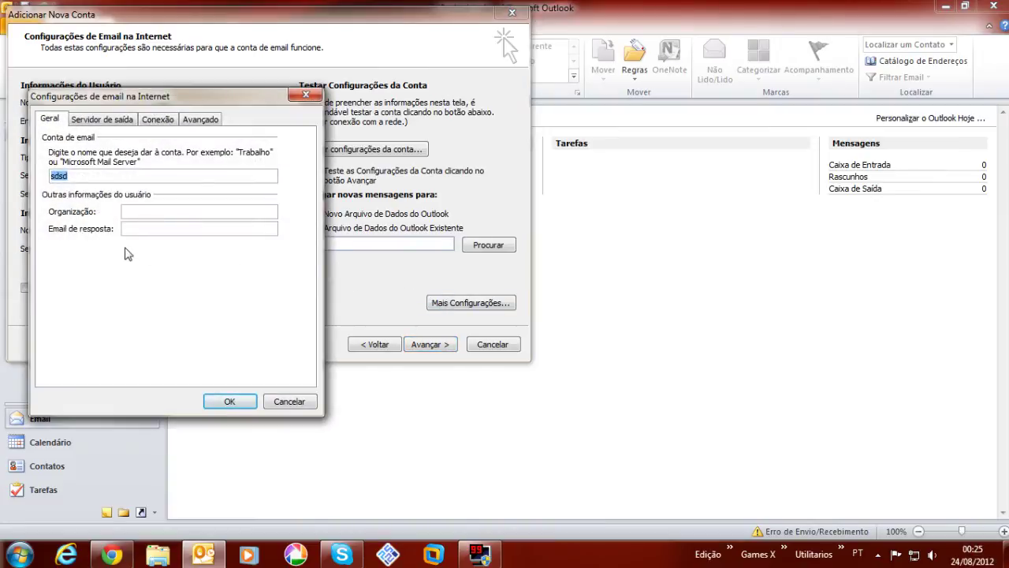
left_click(102, 119)
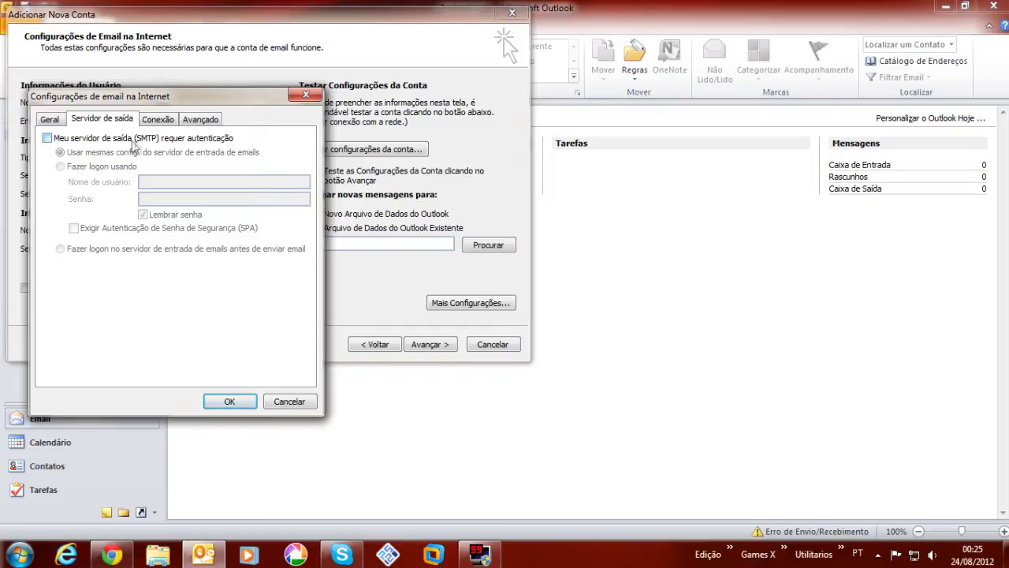
left_click(58, 140)
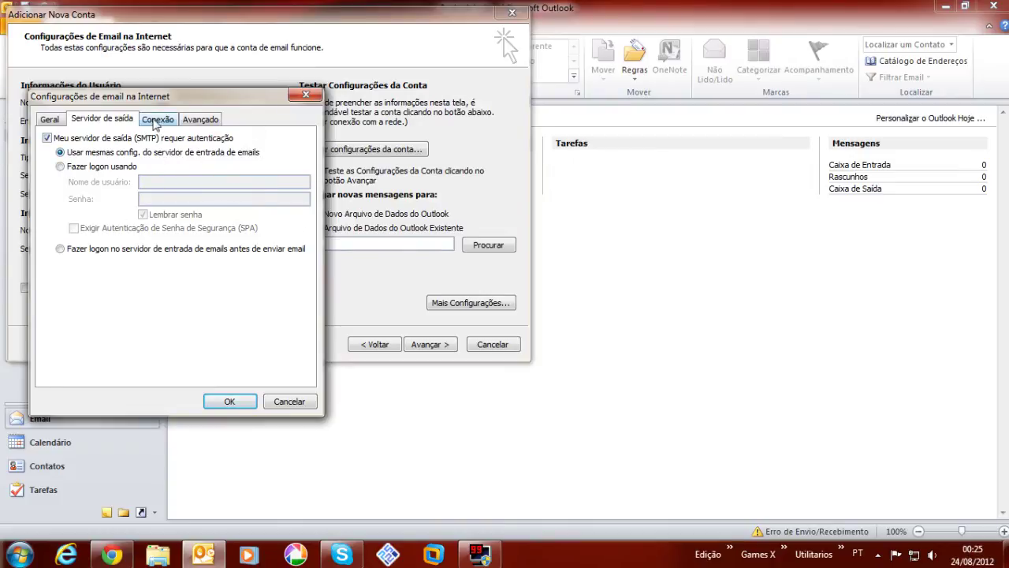
left_click(158, 120)
left_click(200, 119)
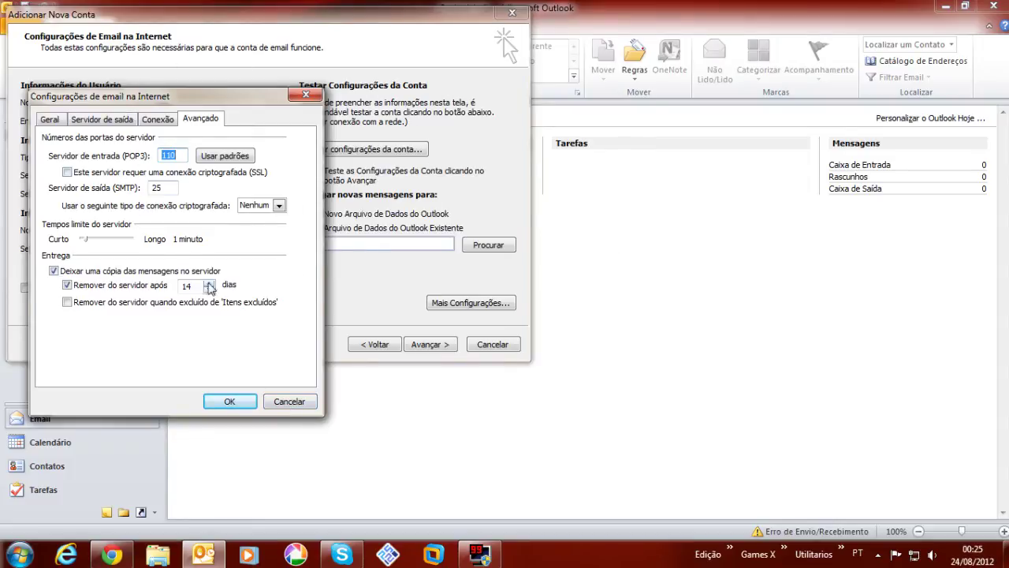
left_click(286, 401)
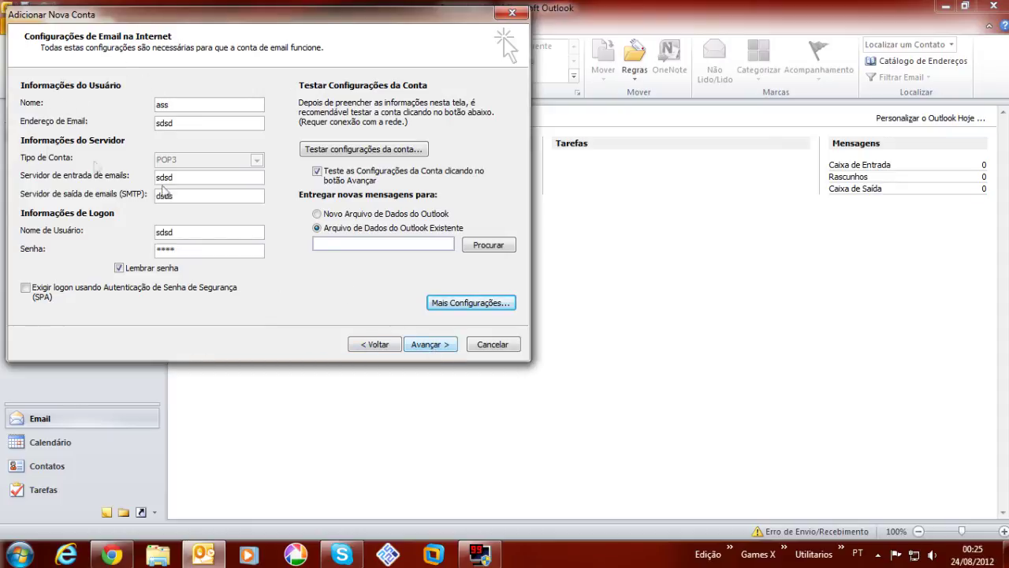
left_click(493, 345)
Look through the messages in the Live account's inbox and collapse the Live mailbox.
left_click(52, 153)
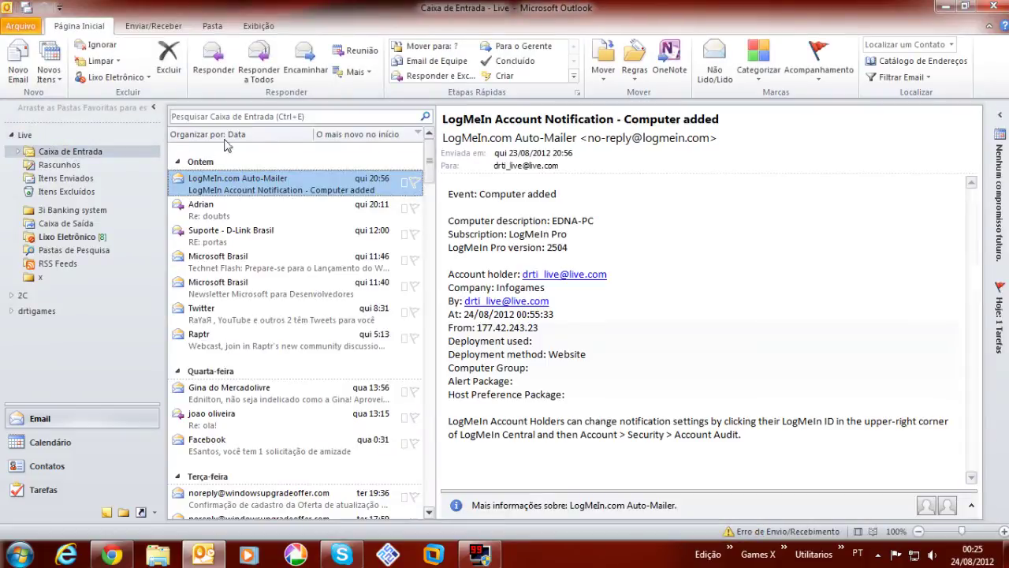
scroll(227, 313, "down", 10)
scroll(226, 313, "up", 10)
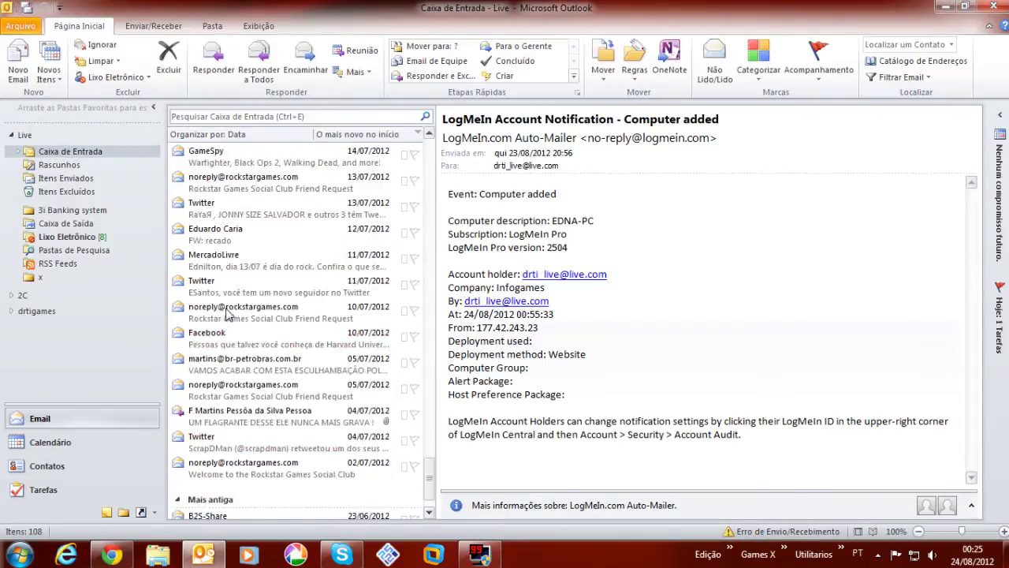
scroll(226, 313, "down", 10)
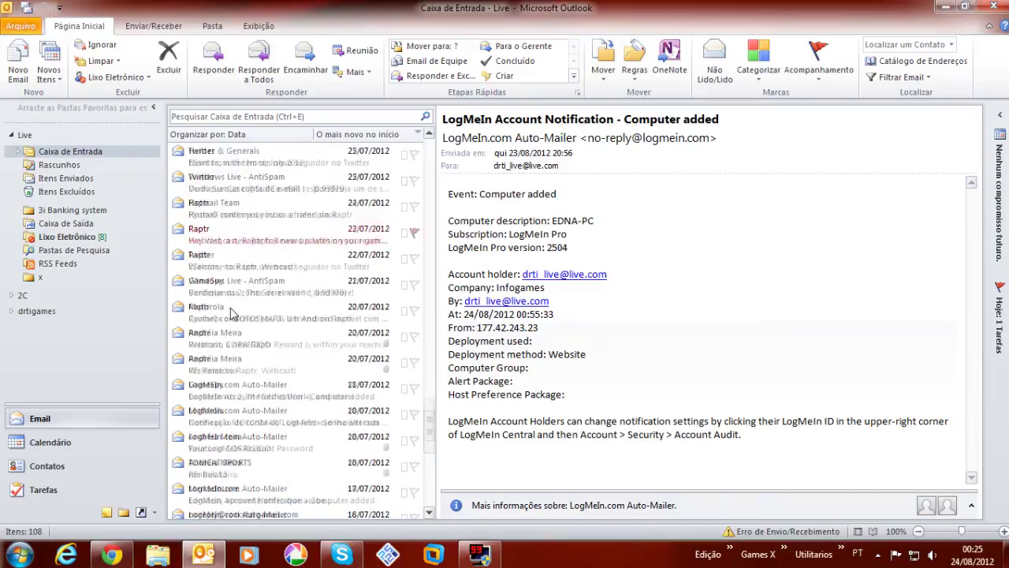
scroll(233, 312, "up", 15)
scroll(235, 310, "down", 15)
scroll(235, 310, "up", 5)
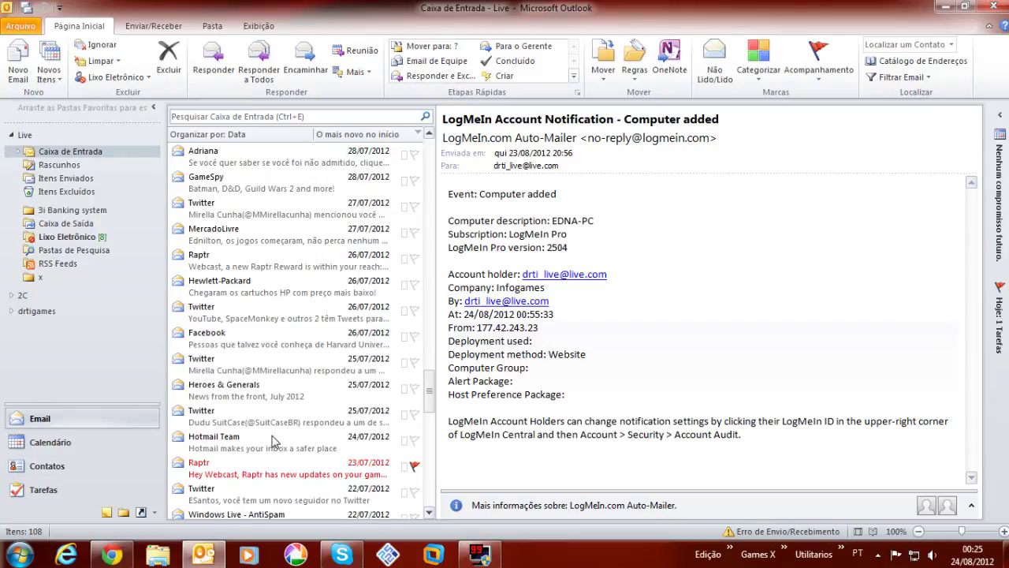
scroll(272, 410, "up", 15)
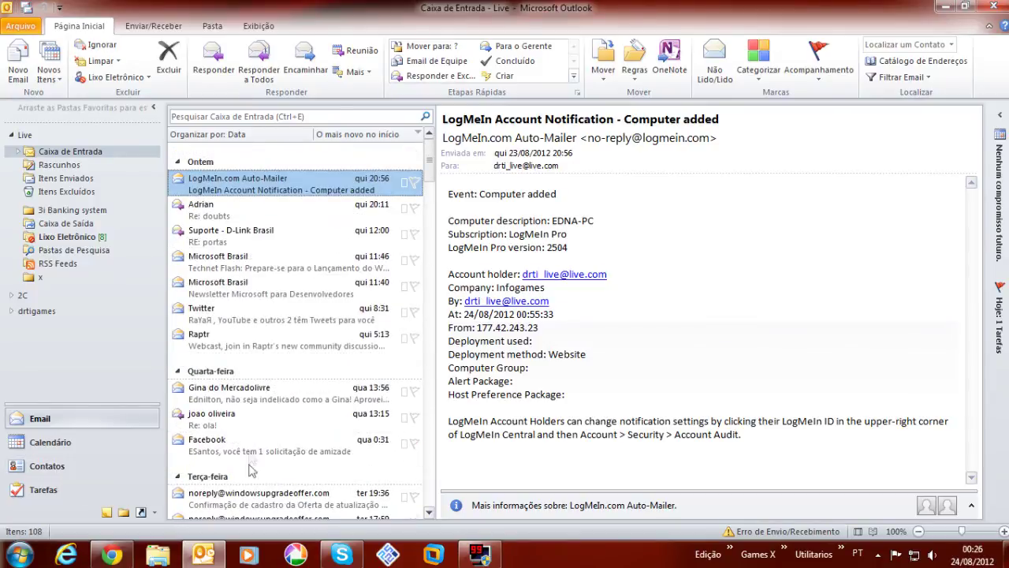
scroll(233, 484, "down", 10)
scroll(240, 483, "up", 15)
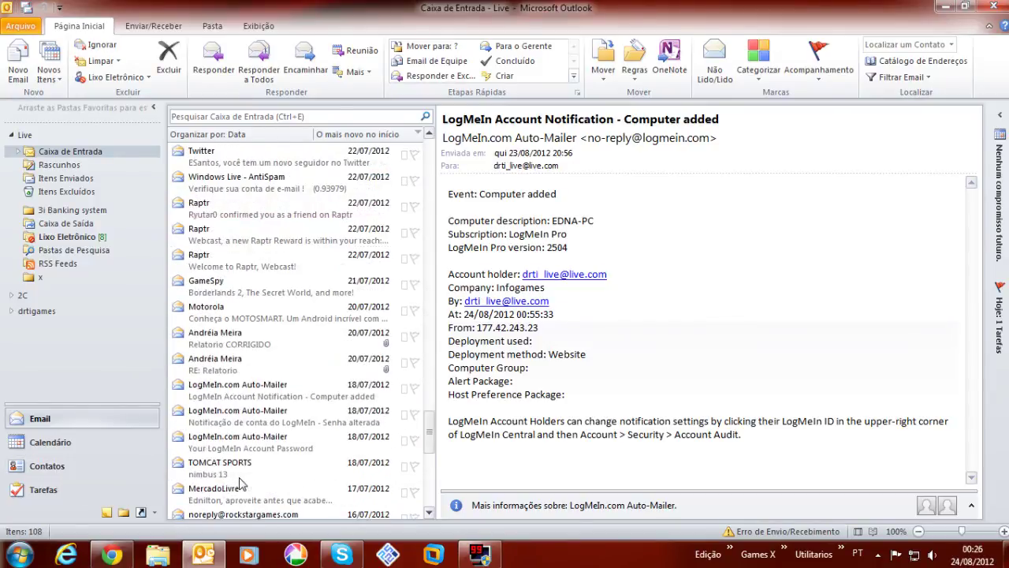
left_click(12, 136)
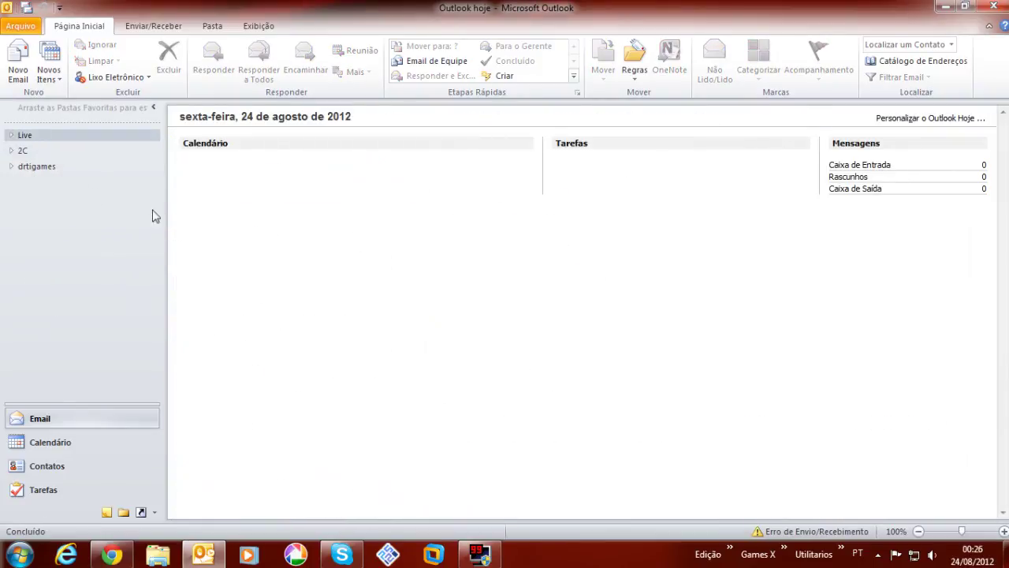